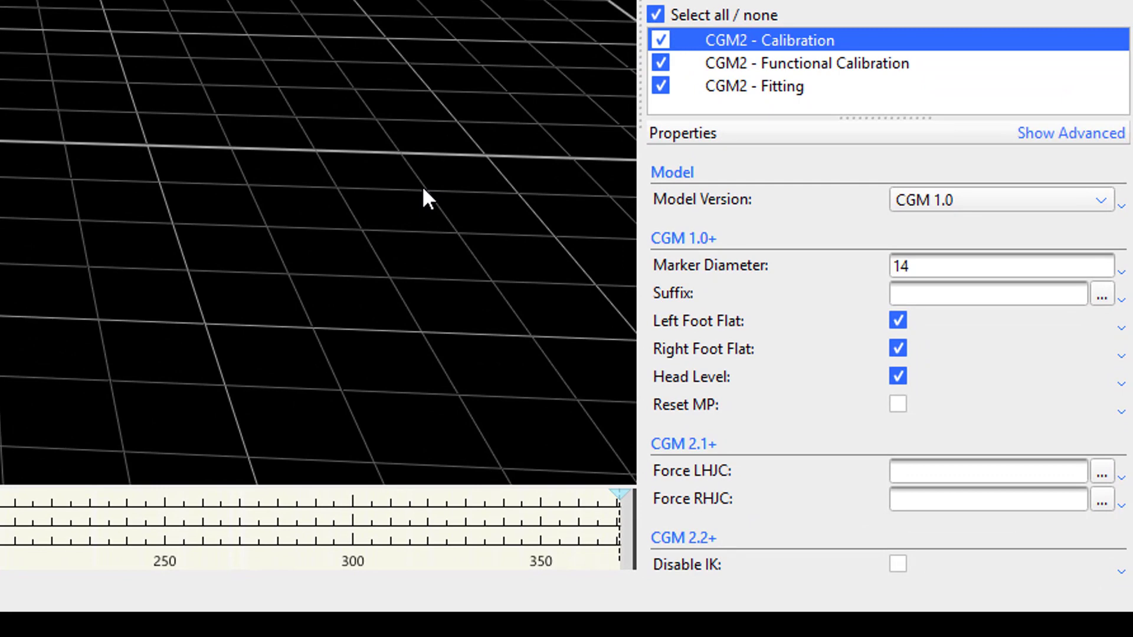
pyautogui.click(990, 200)
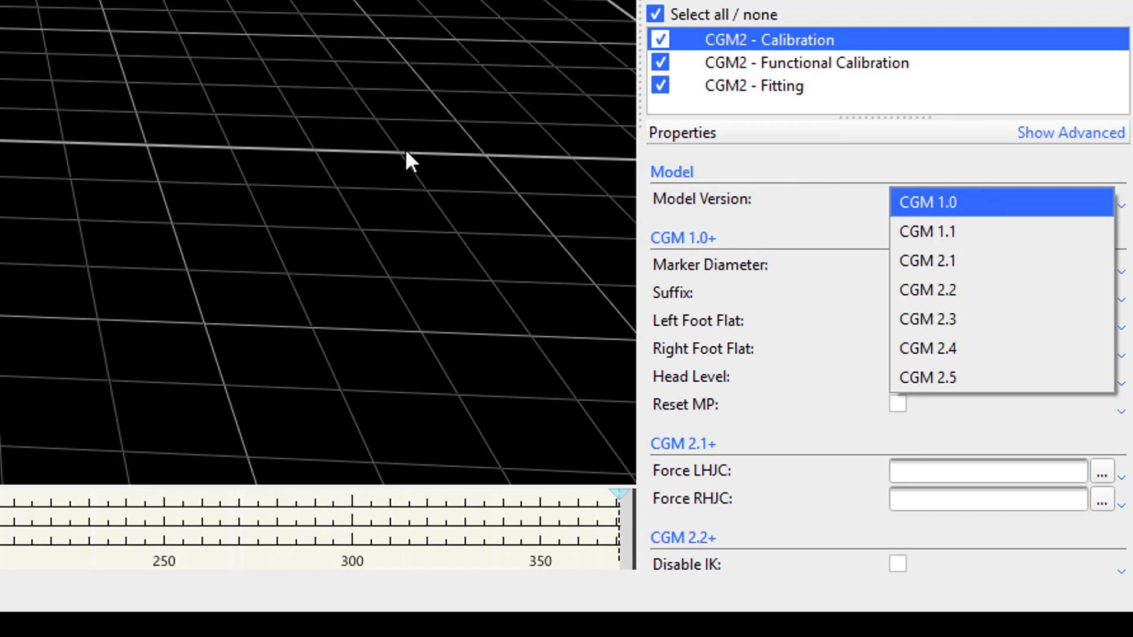
pyautogui.click(824, 205)
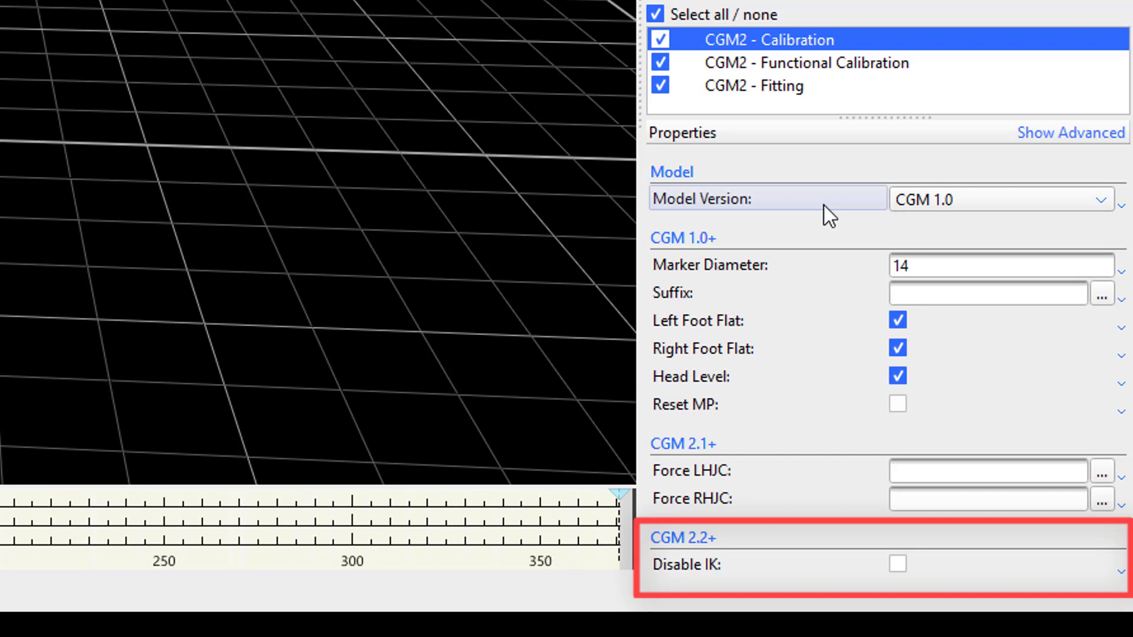
# Step: Keep Functional Calibration at 2Dof Calibration and Auto side, then view CGM2 - Fitting settings
pyautogui.click(835, 64)
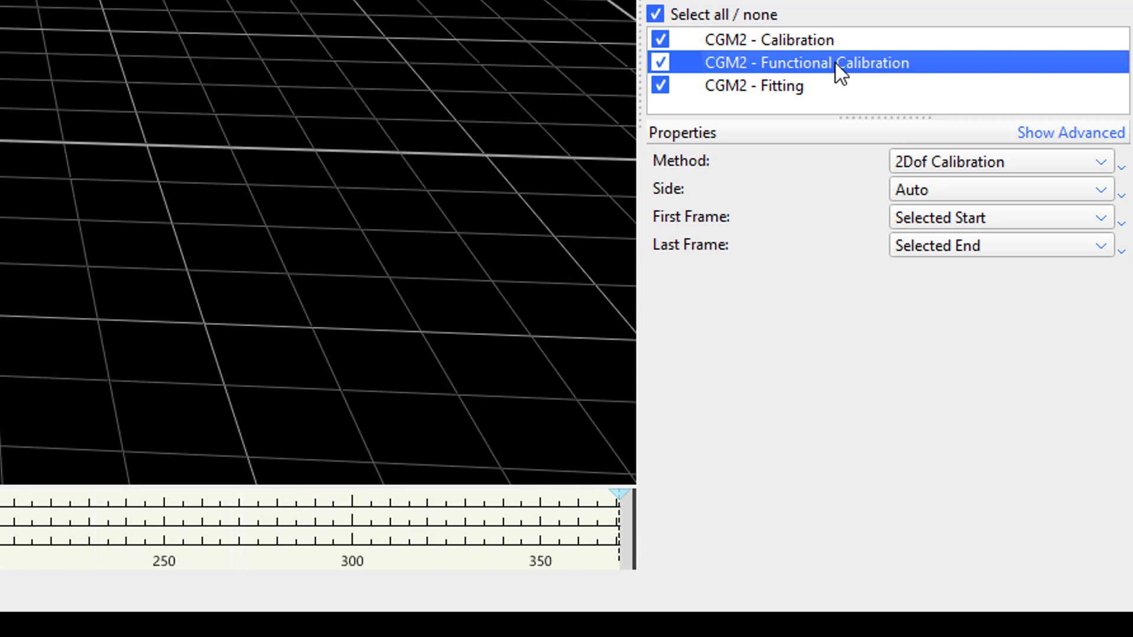
pyautogui.click(934, 163)
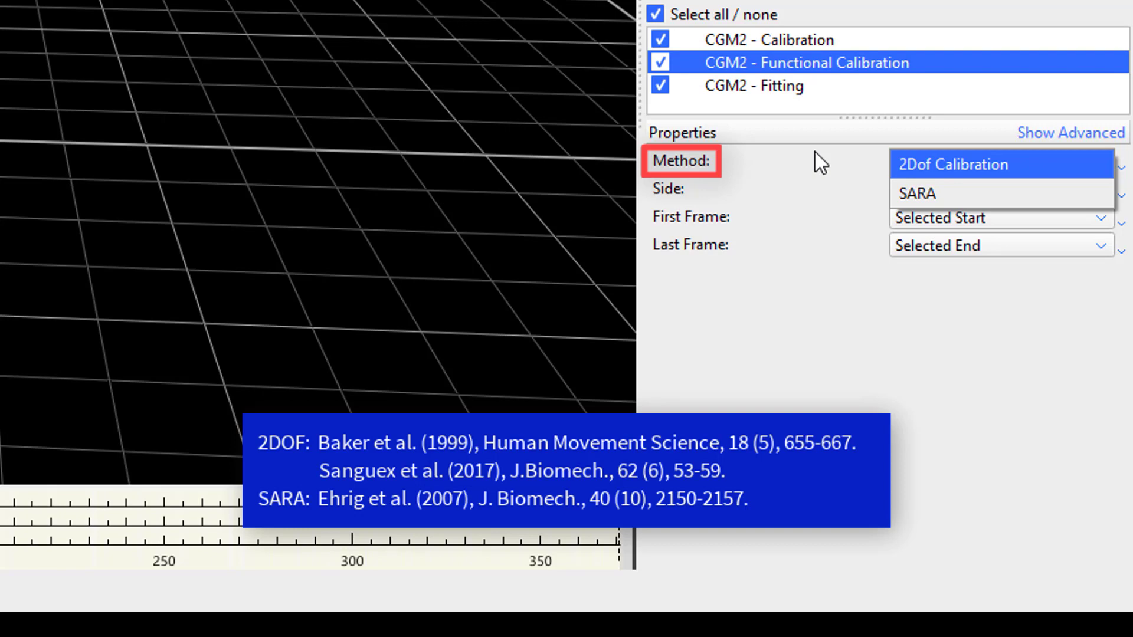
pyautogui.click(815, 153)
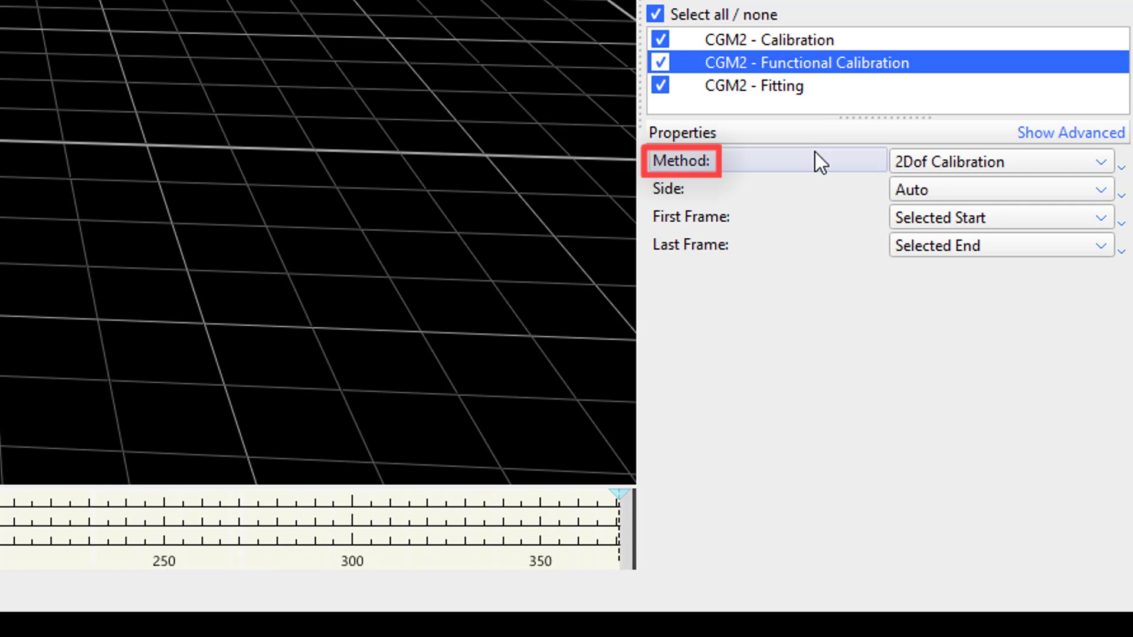
pyautogui.click(919, 190)
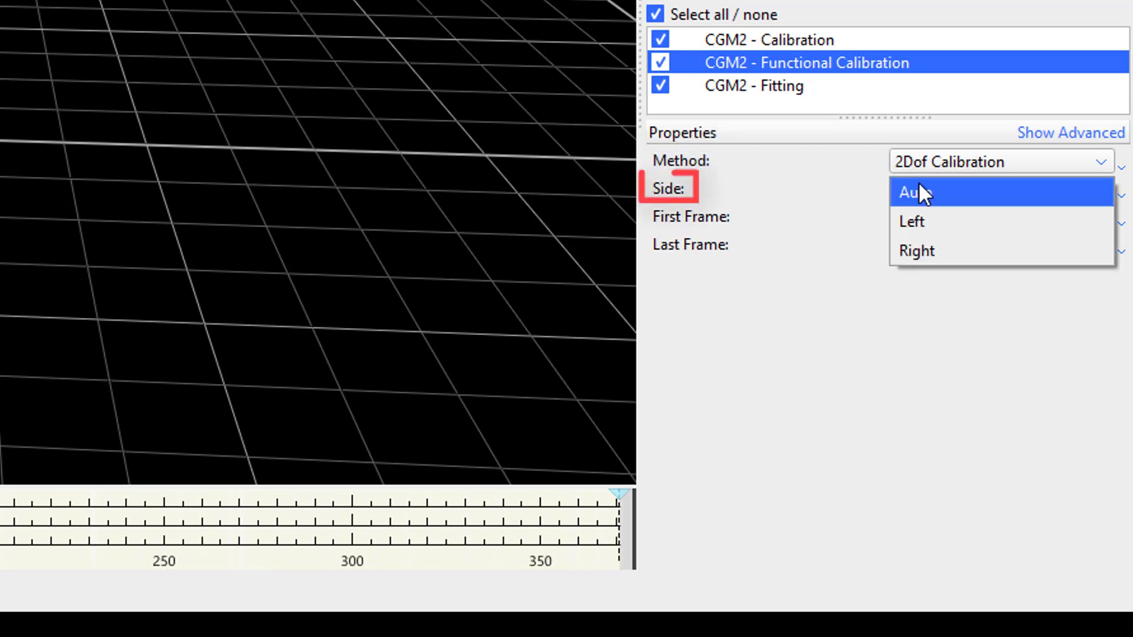
pyautogui.click(755, 164)
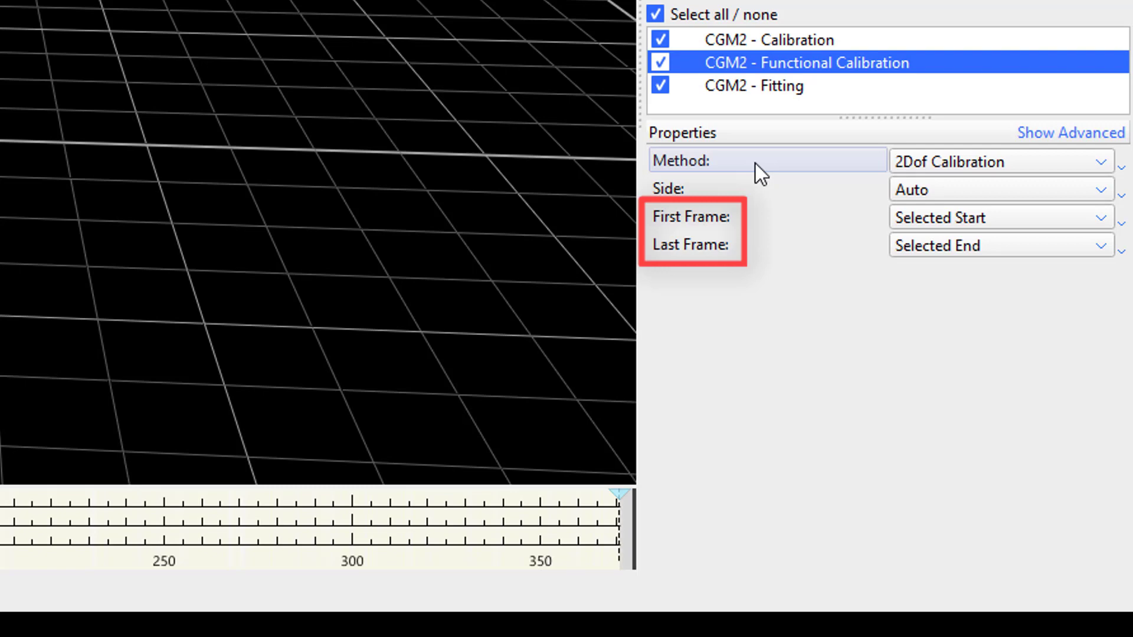
pyautogui.click(747, 89)
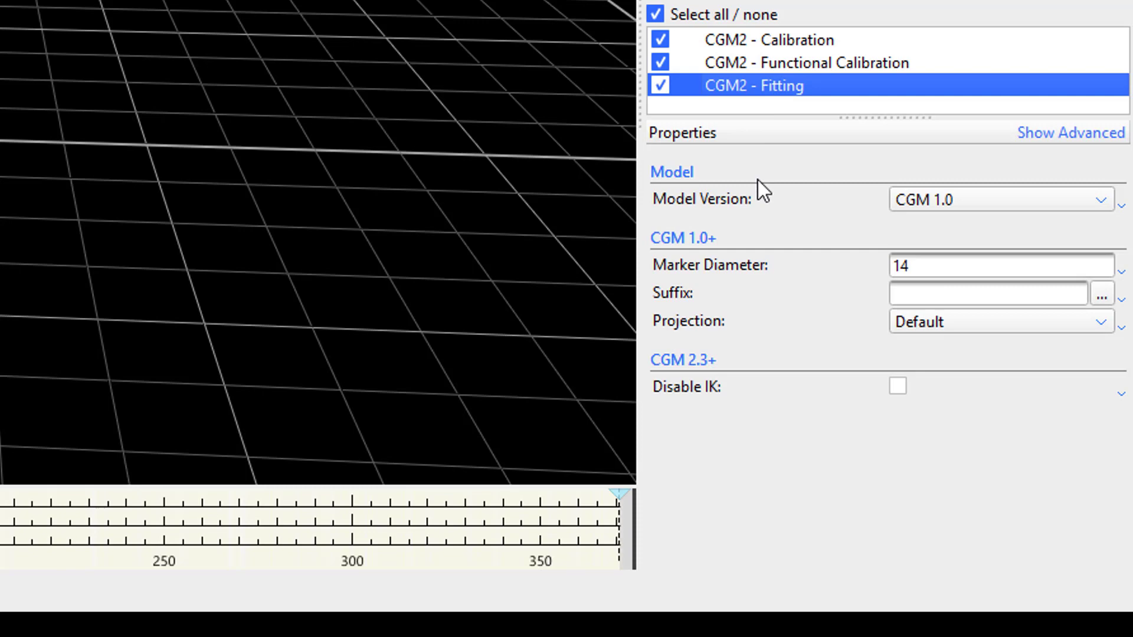
# Step: Keep Fitting's model version at CGM 1.0 and list its angle Projection options
pyautogui.click(985, 203)
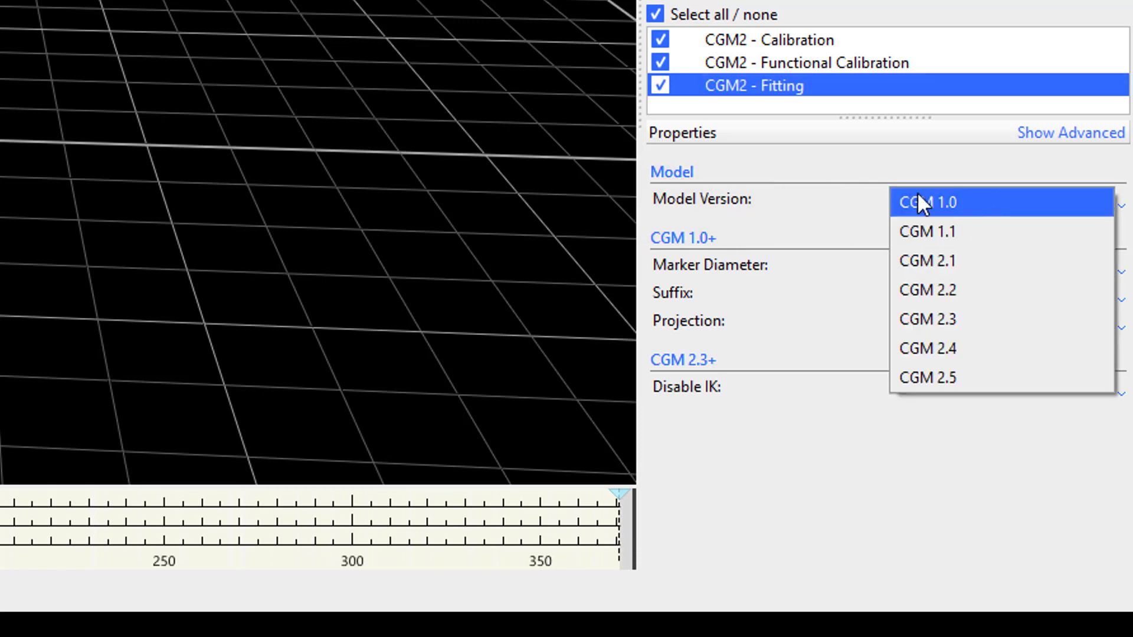
pyautogui.click(771, 178)
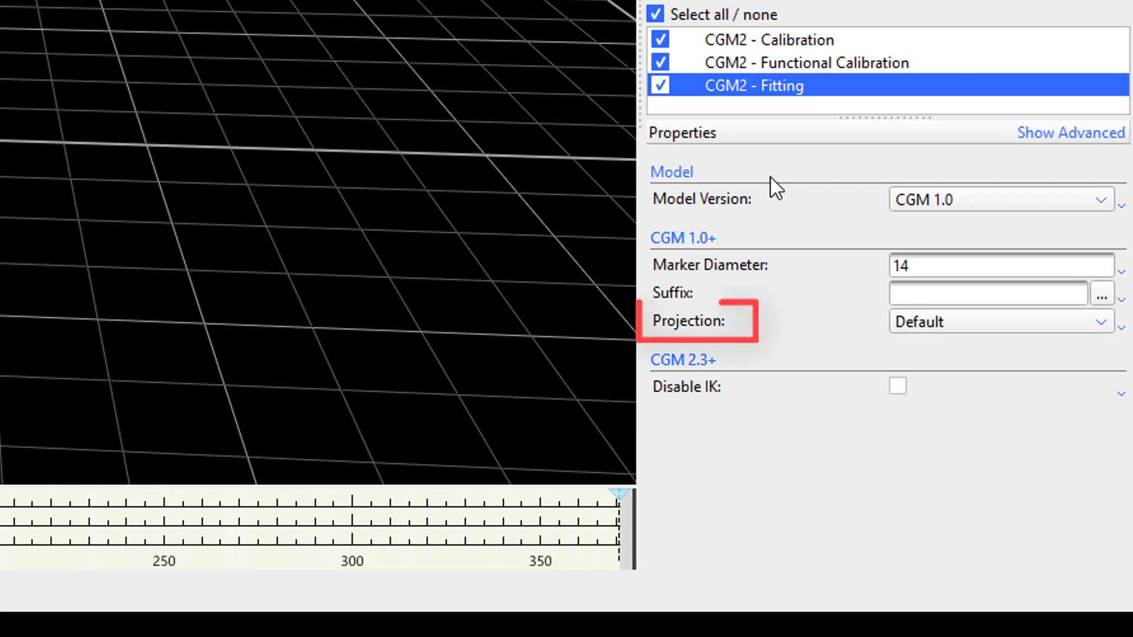
pyautogui.click(997, 322)
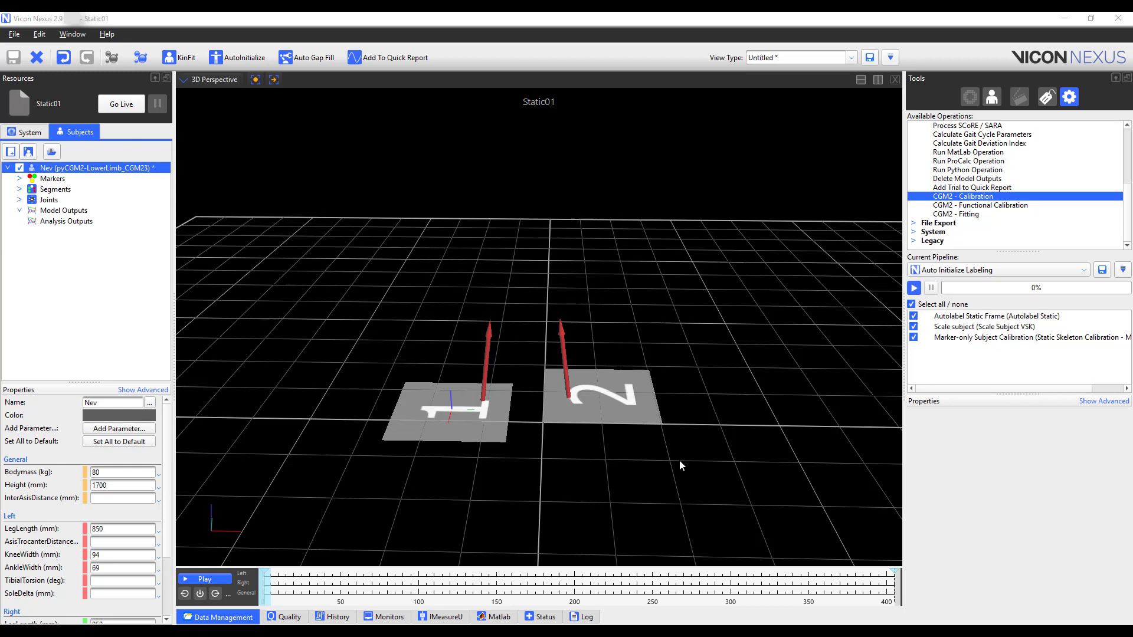
# Step: Reconstruct the Static01 markers and run Autolabel Static Frame alone
pyautogui.click(112, 57)
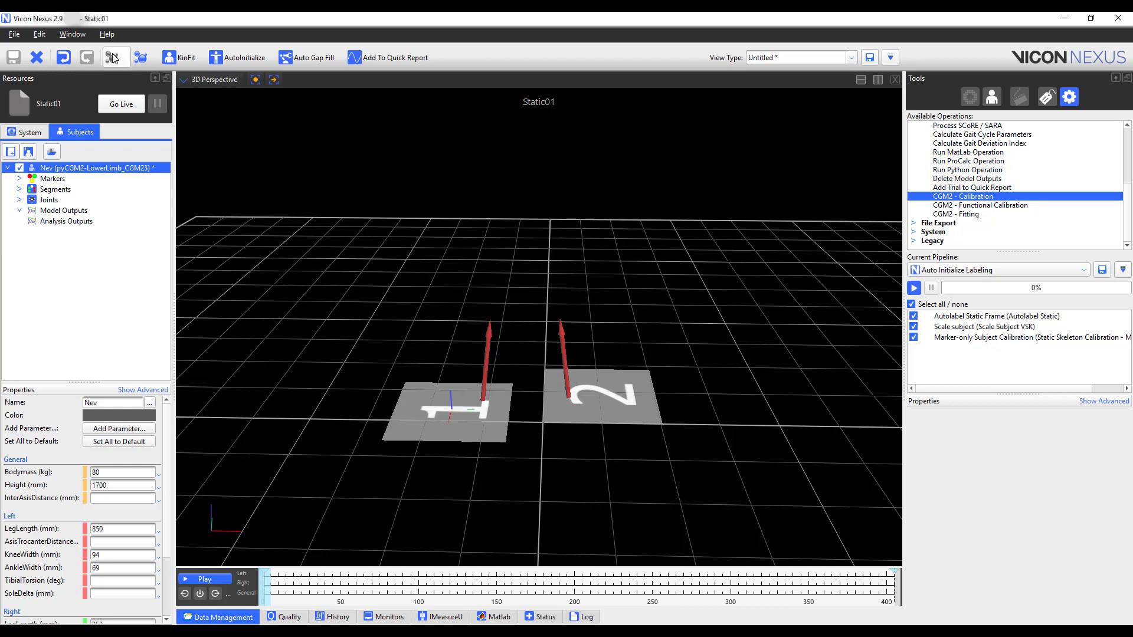
pyautogui.rightClick(1006, 316)
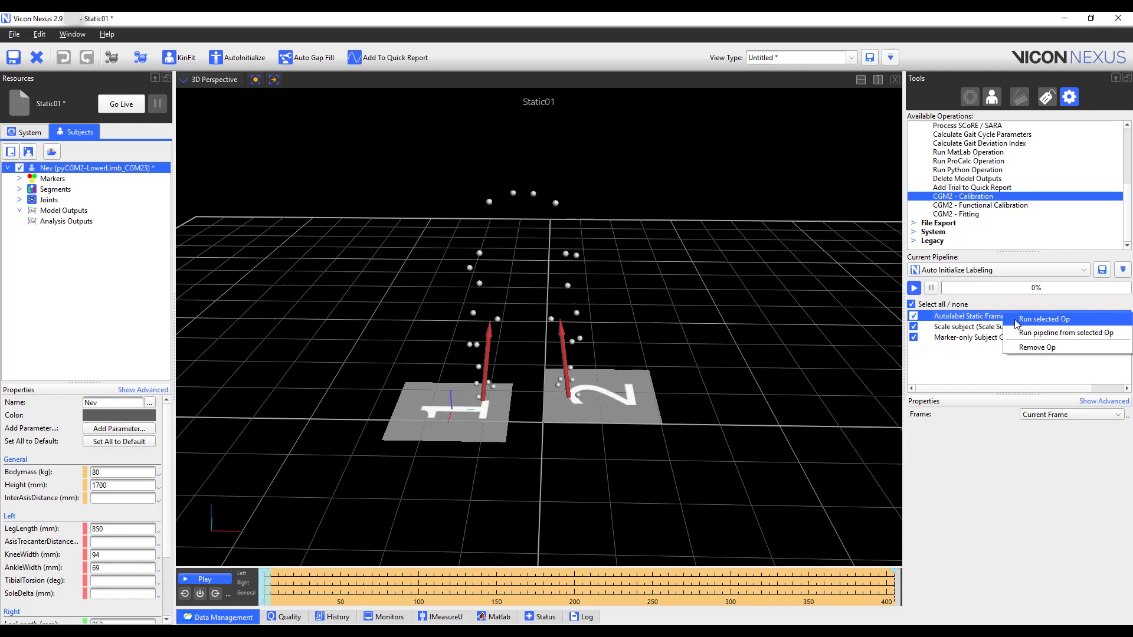
pyautogui.click(1015, 320)
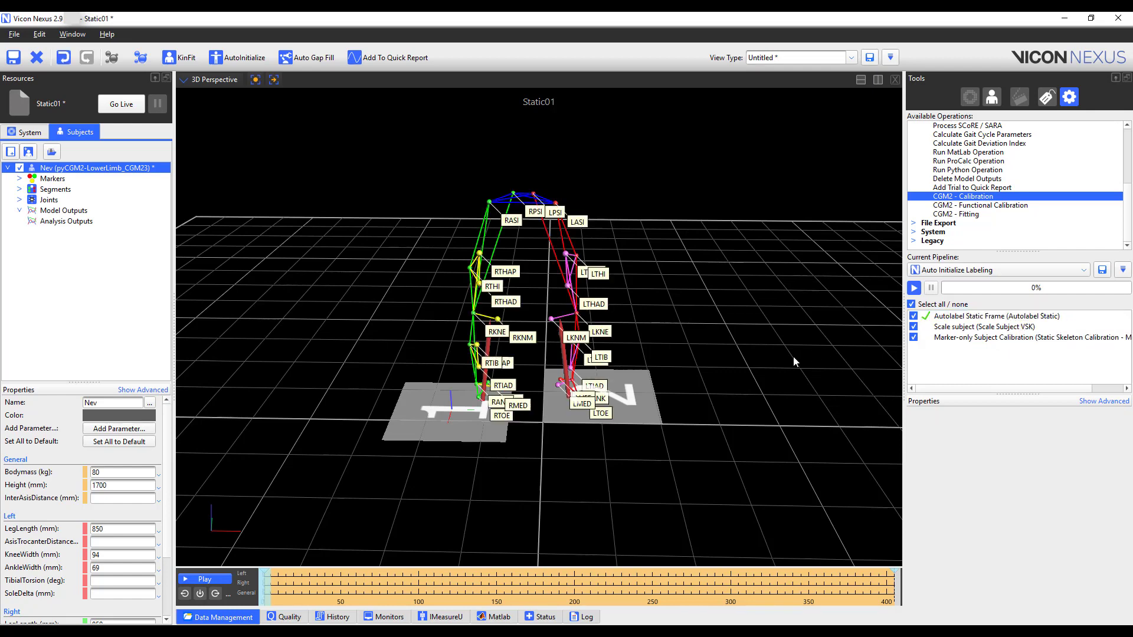
# Step: Run the pipeline from Scale subject onward so the labeling skeleton fits the subject
pyautogui.scroll(5, 743, 348)
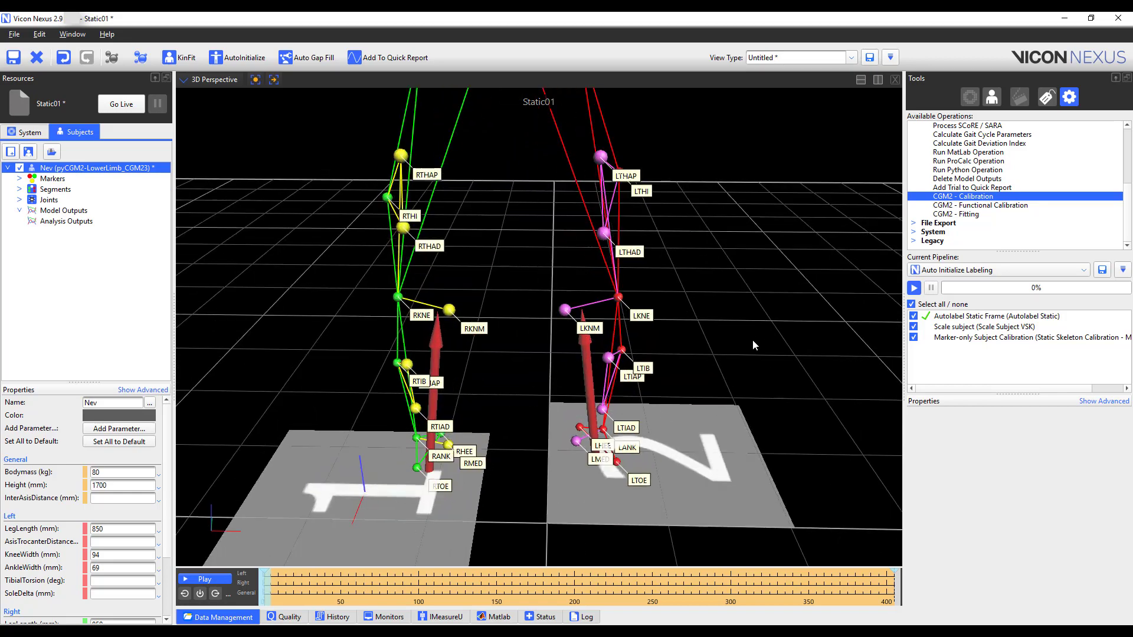
pyautogui.moveTo(734, 356)
pyautogui.mouseDown()
pyautogui.moveTo(678, 354)
pyautogui.moveTo(666, 316)
pyautogui.moveTo(713, 303)
pyautogui.moveTo(782, 324)
pyautogui.mouseUp()
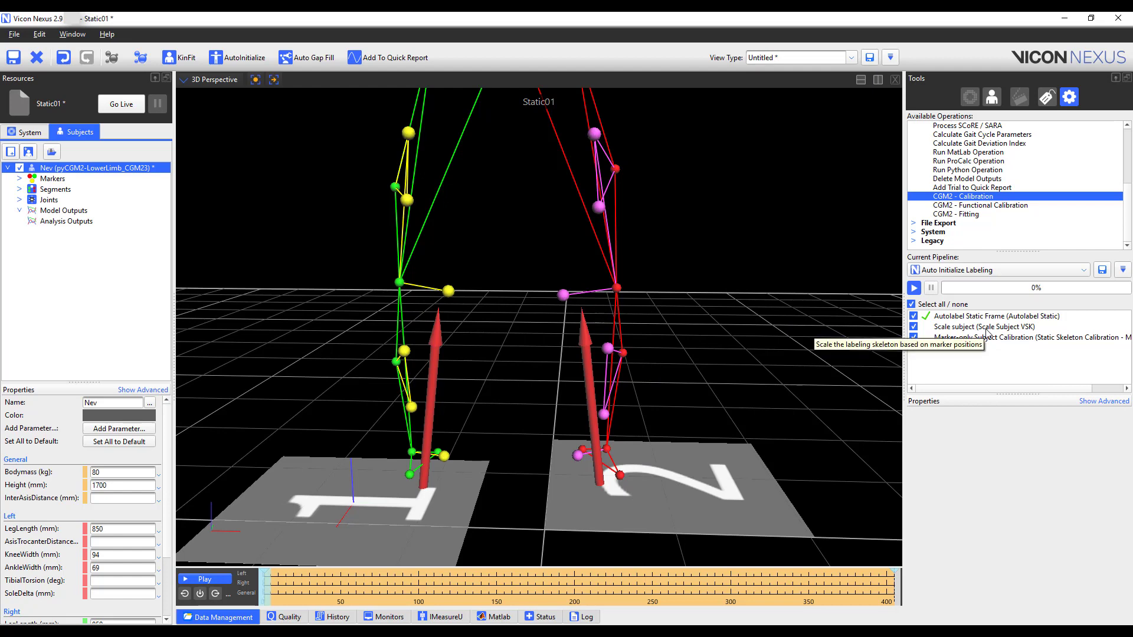
pyautogui.rightClick(986, 329)
pyautogui.click(1006, 349)
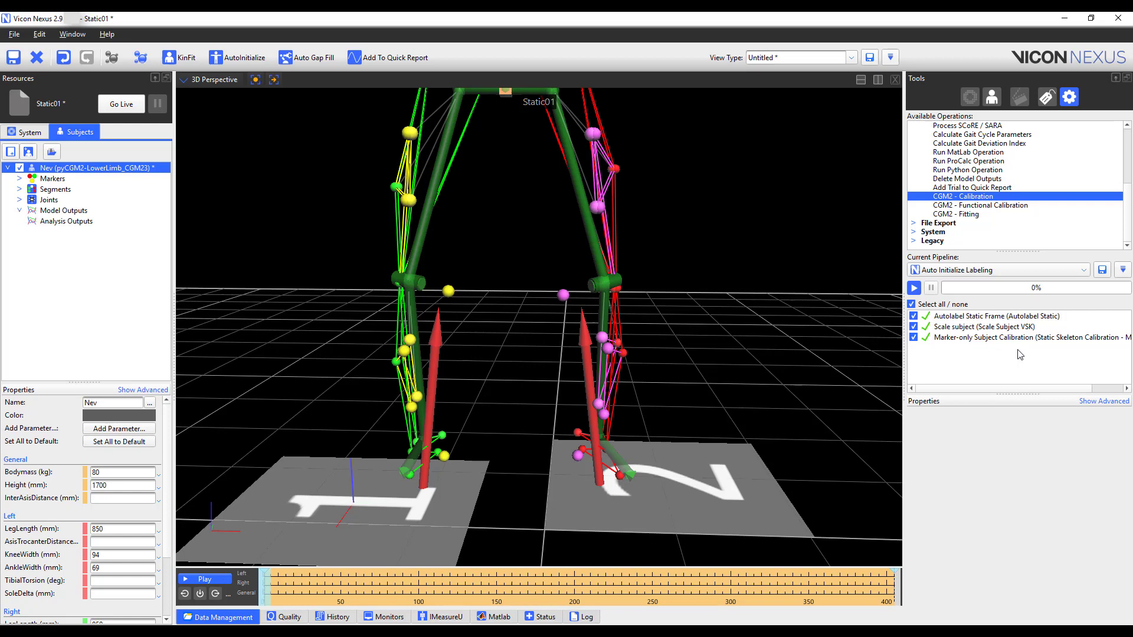
# Step: Create a new pipeline containing CGM2 - Calibration
pyautogui.click(1103, 271)
pyautogui.click(1057, 277)
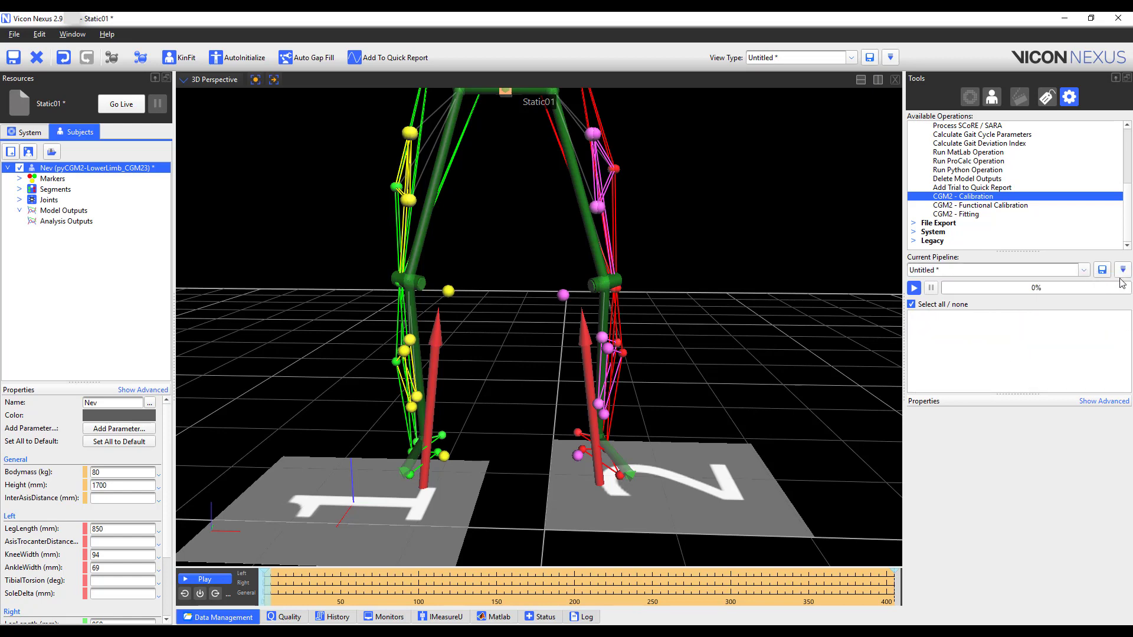
pyautogui.doubleClick(960, 199)
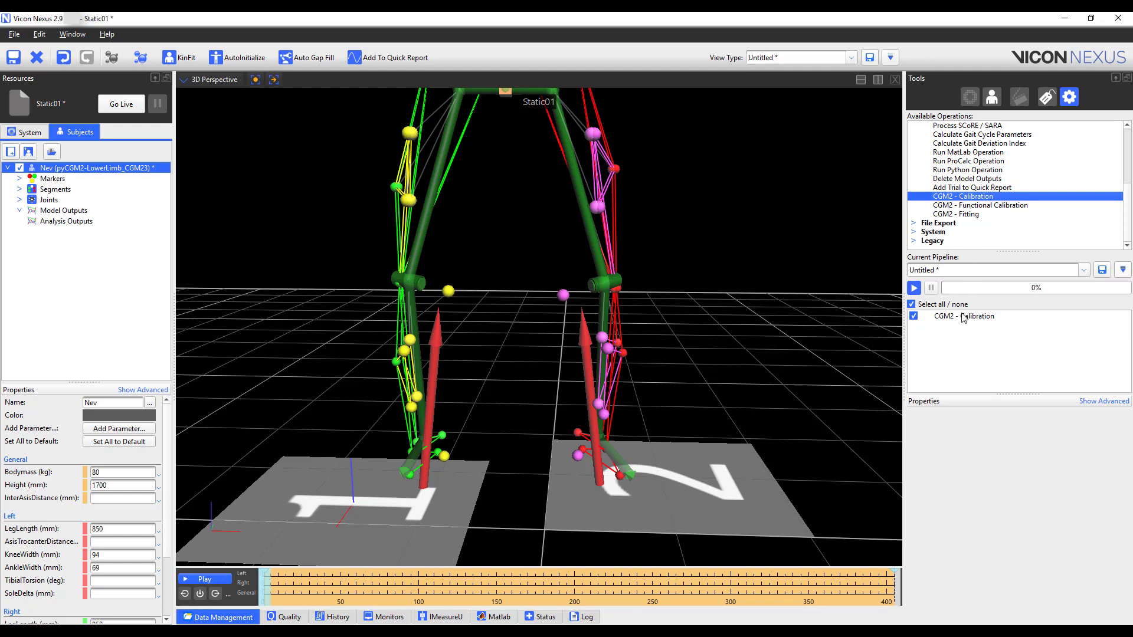
# Step: Run CGM2 - Calibration at CGM 2.3 with output suffix _py on the static trial
pyautogui.click(964, 319)
pyautogui.click(1072, 437)
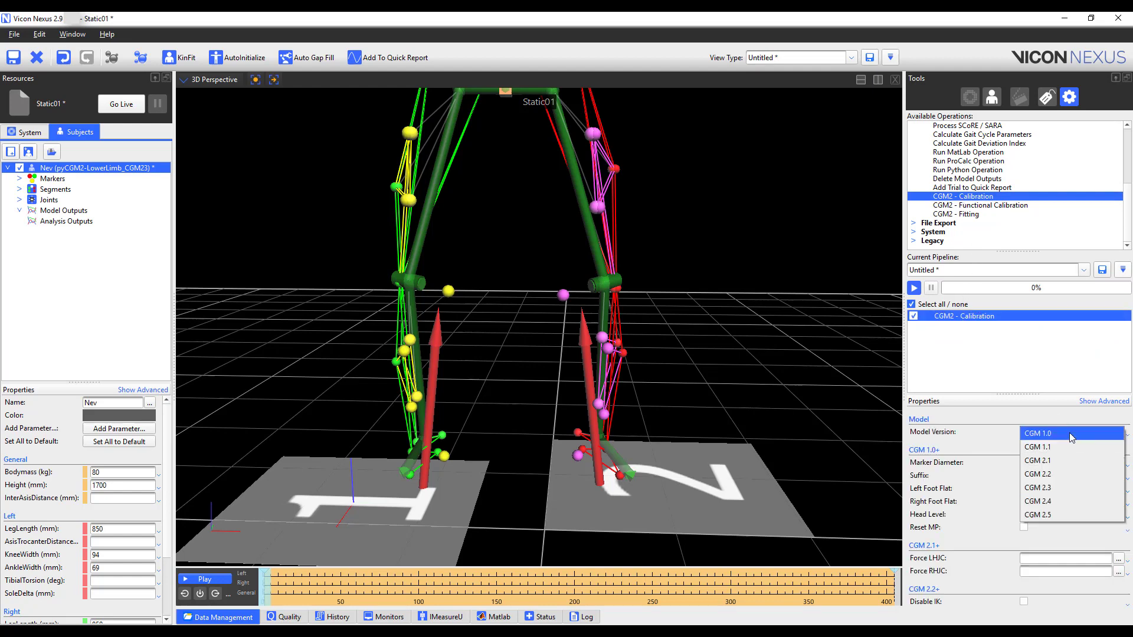
pyautogui.click(1052, 489)
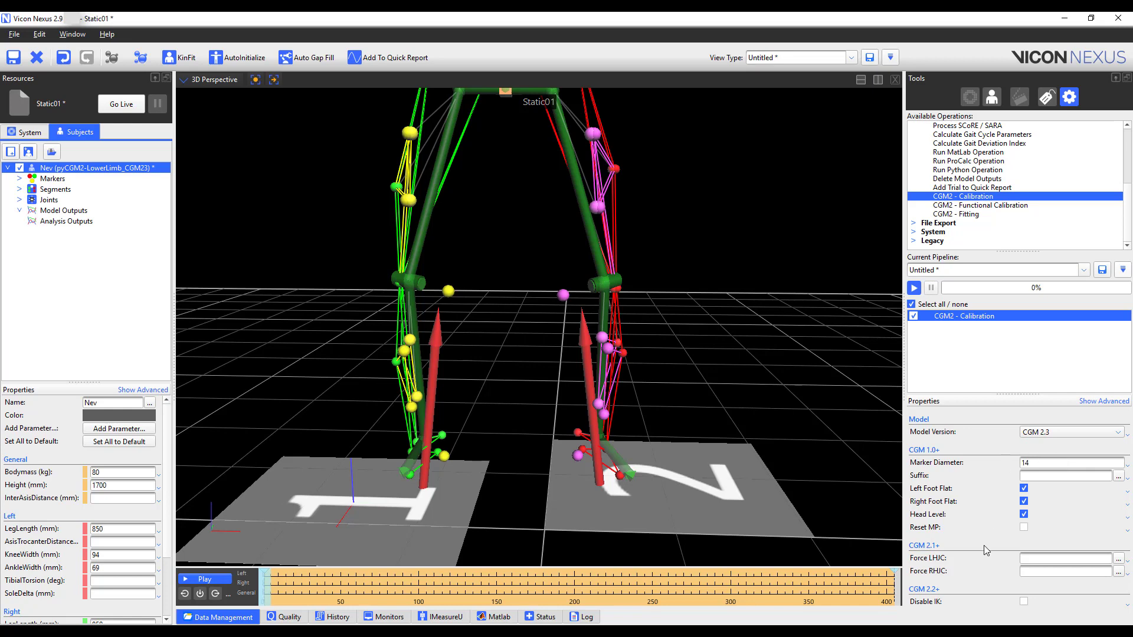
pyautogui.click(1039, 476)
pyautogui.write('_py')
pyautogui.click(914, 289)
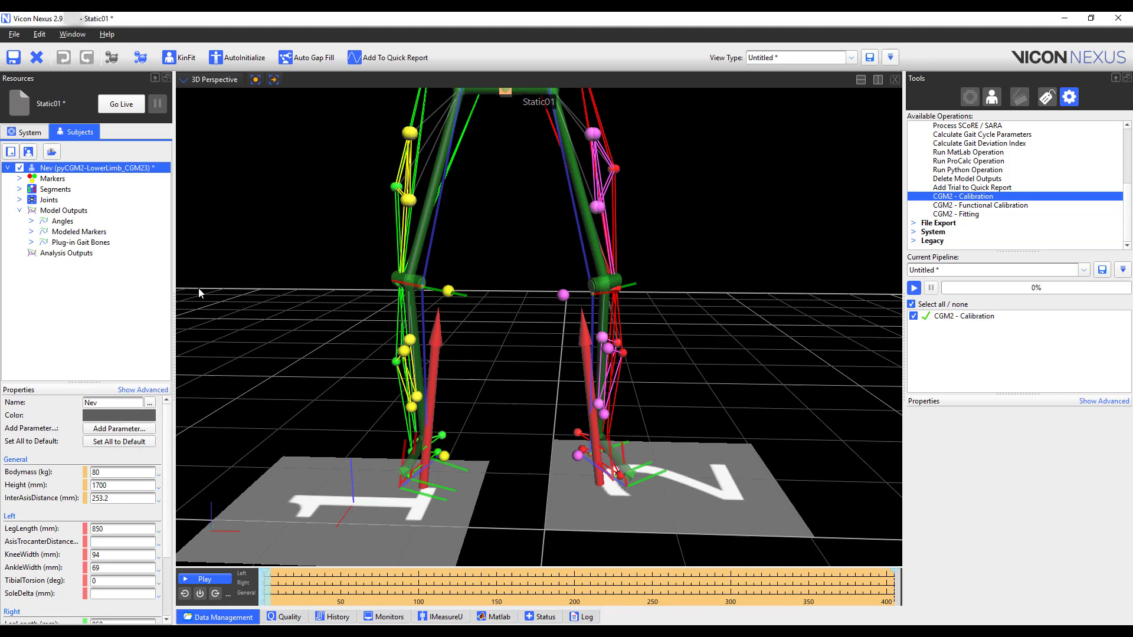
# Step: Expand the Angles outputs and load the Plug-in Gait Static pipeline, discarding the current one
pyautogui.click(32, 222)
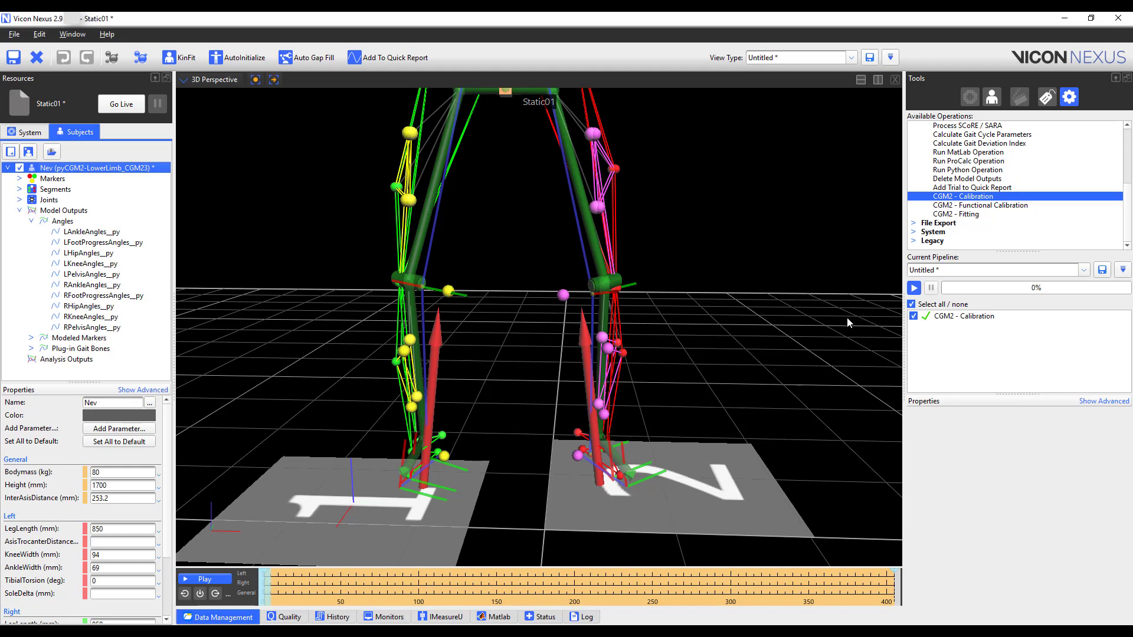
pyautogui.click(1084, 270)
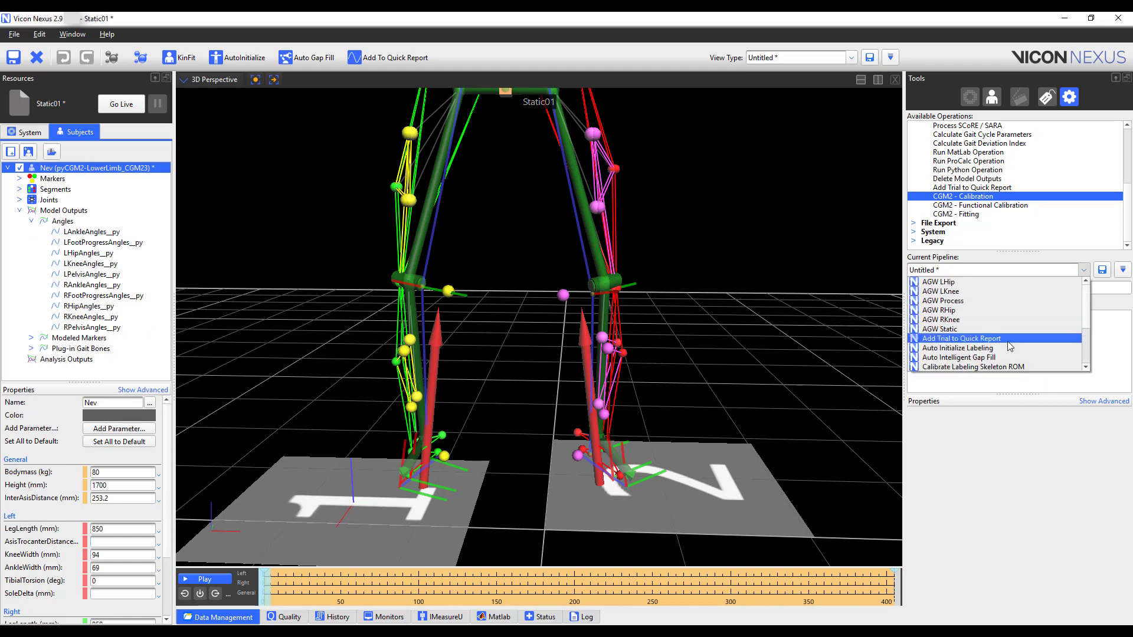
pyautogui.scroll(-3, 1009, 347)
pyautogui.click(988, 340)
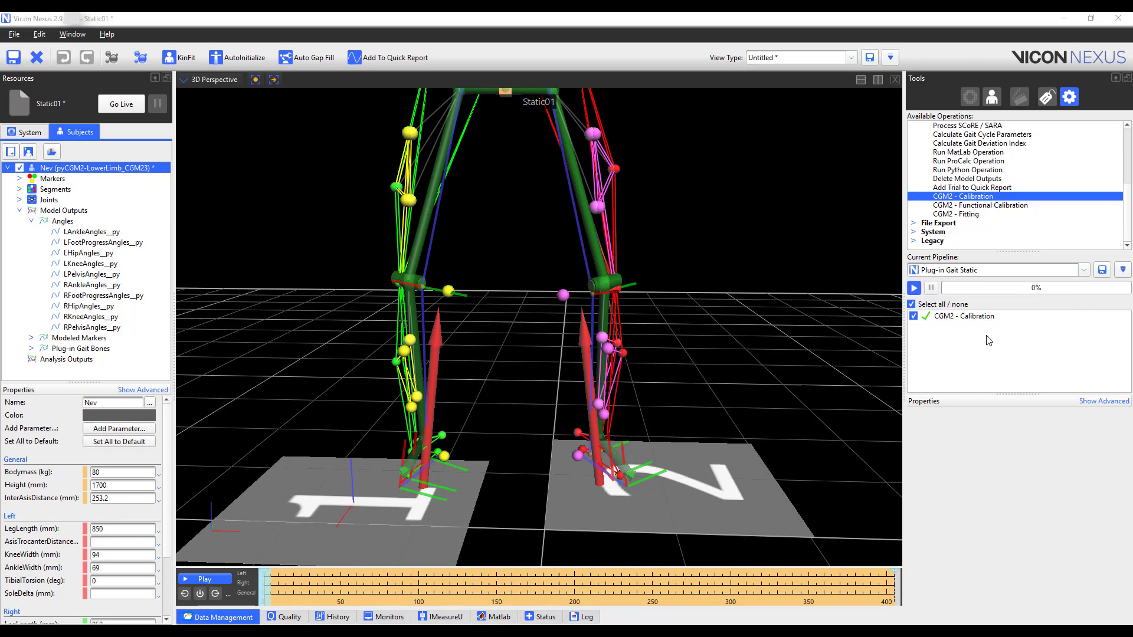
pyautogui.click(611, 352)
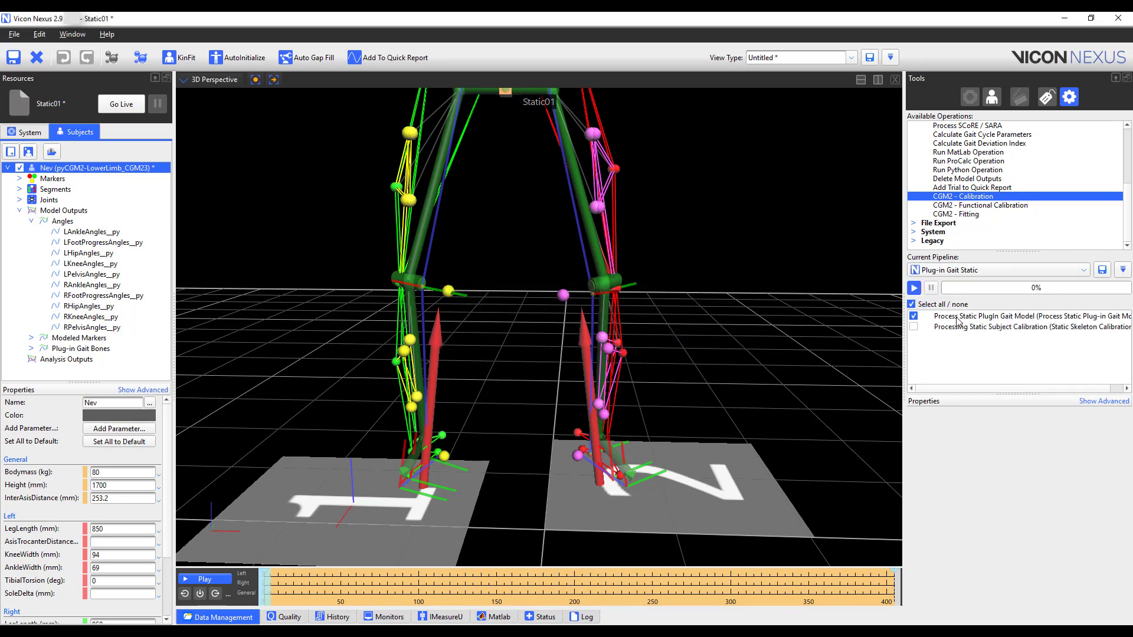
# Step: Run only Process Static PlugIn Gait Model and save the static trial
pyautogui.rightClick(956, 317)
pyautogui.click(979, 323)
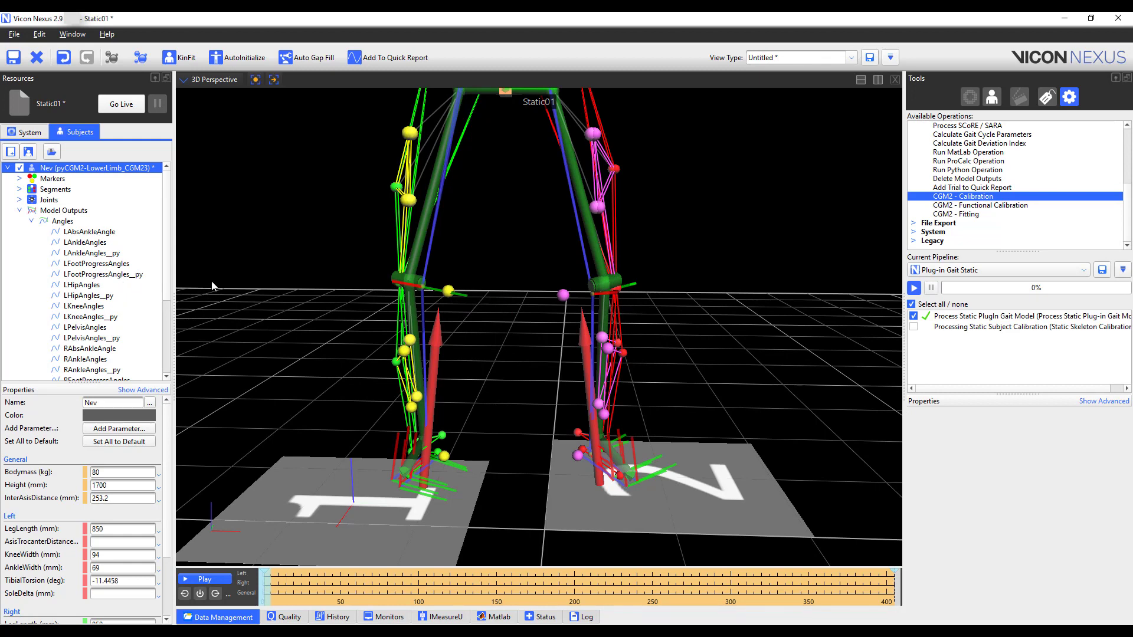
pyautogui.click(11, 58)
# Step: Save the static trial and set CGM2 - Fitting's model version to CGM 2.3
pyautogui.click(12, 59)
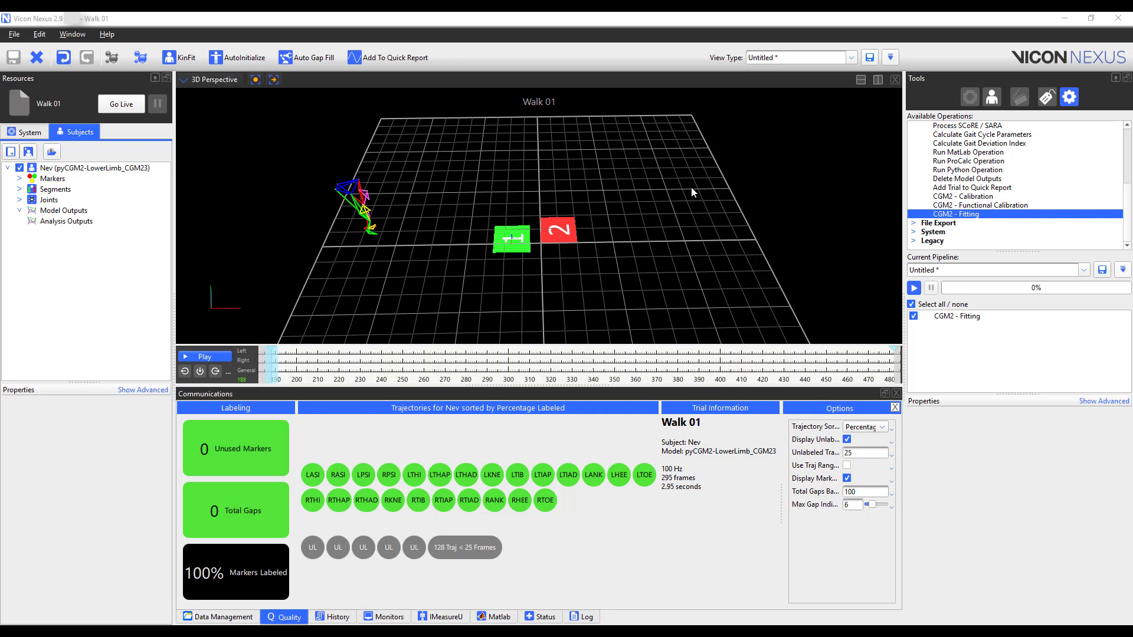
pyautogui.click(1007, 316)
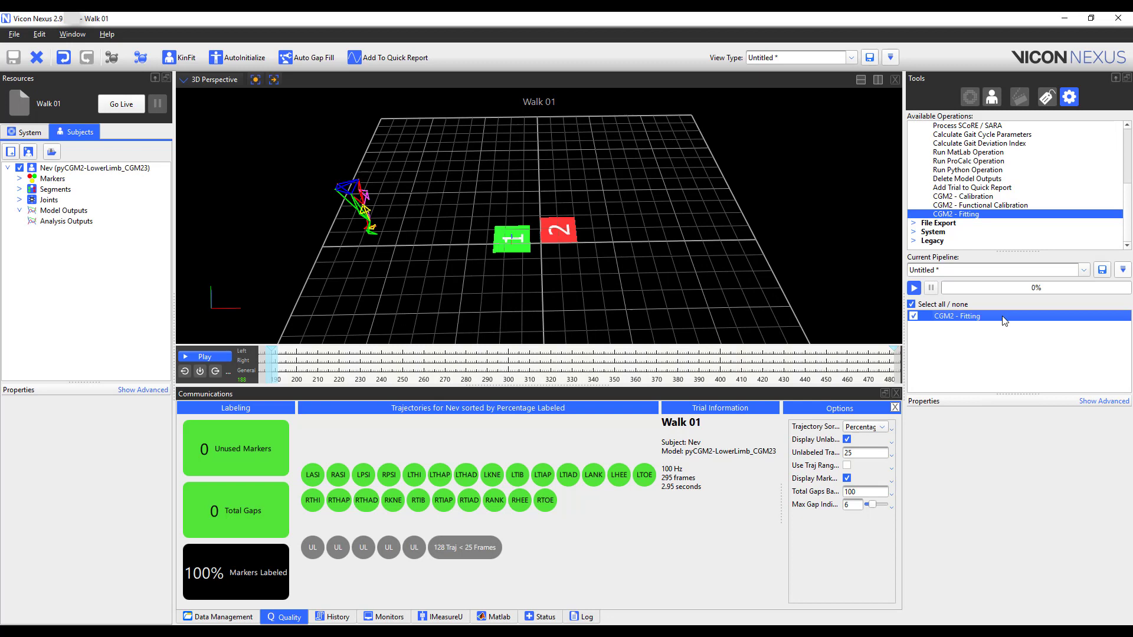
pyautogui.click(1063, 434)
pyautogui.click(1056, 487)
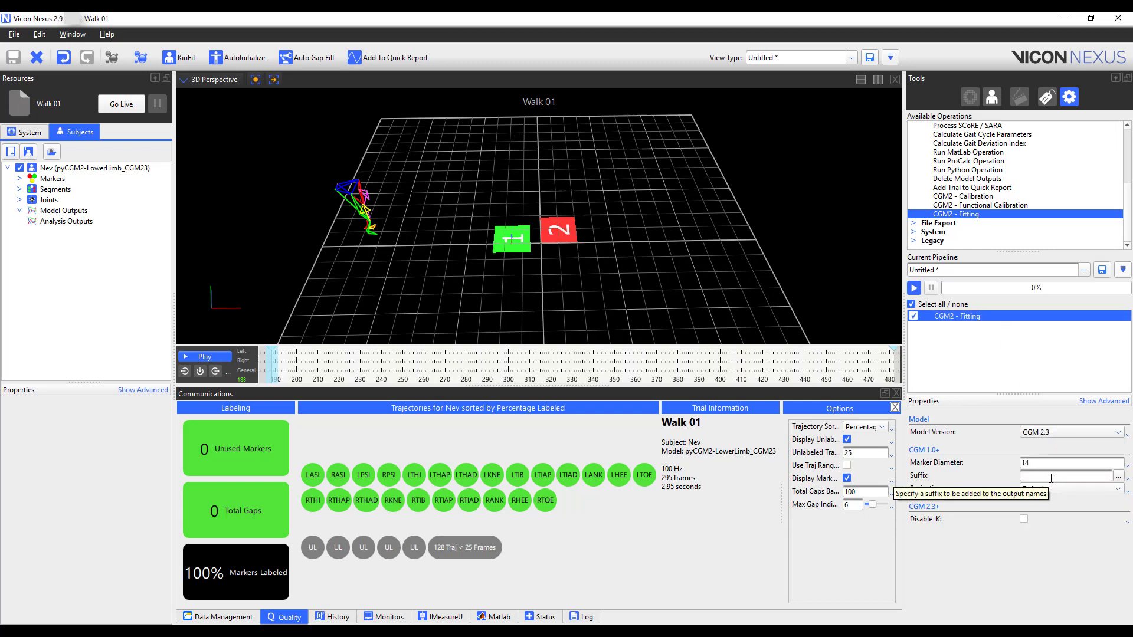
# Step: Give the fitting outputs the _py suffix and run CGM2 - Fitting on Walk 01
pyautogui.click(1051, 477)
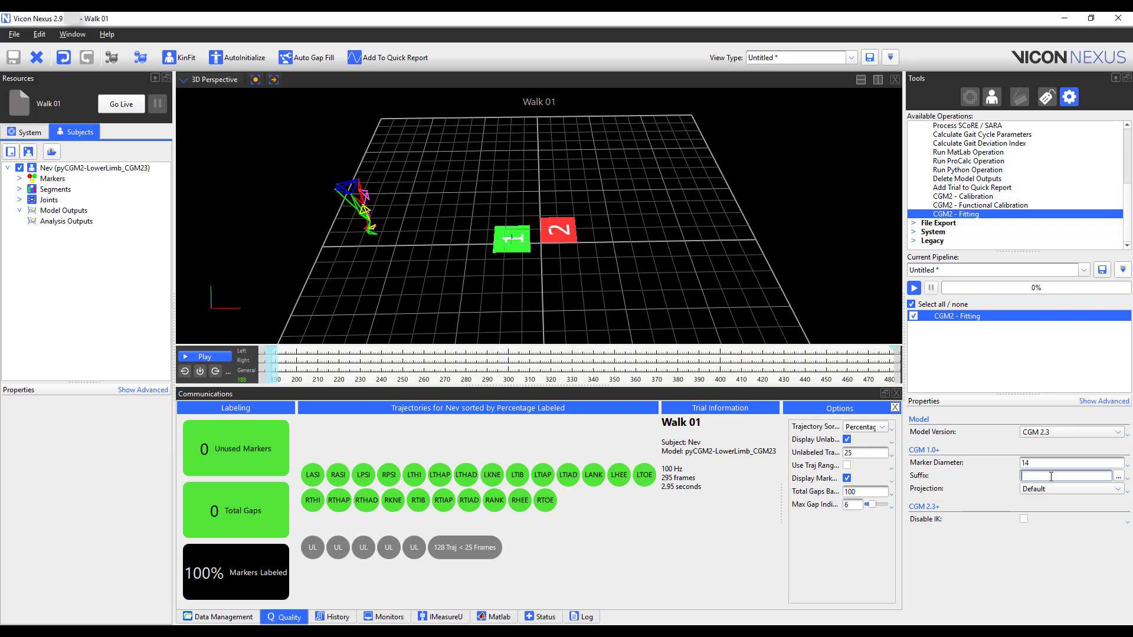
pyautogui.write('_py')
pyautogui.click(1040, 560)
pyautogui.click(914, 289)
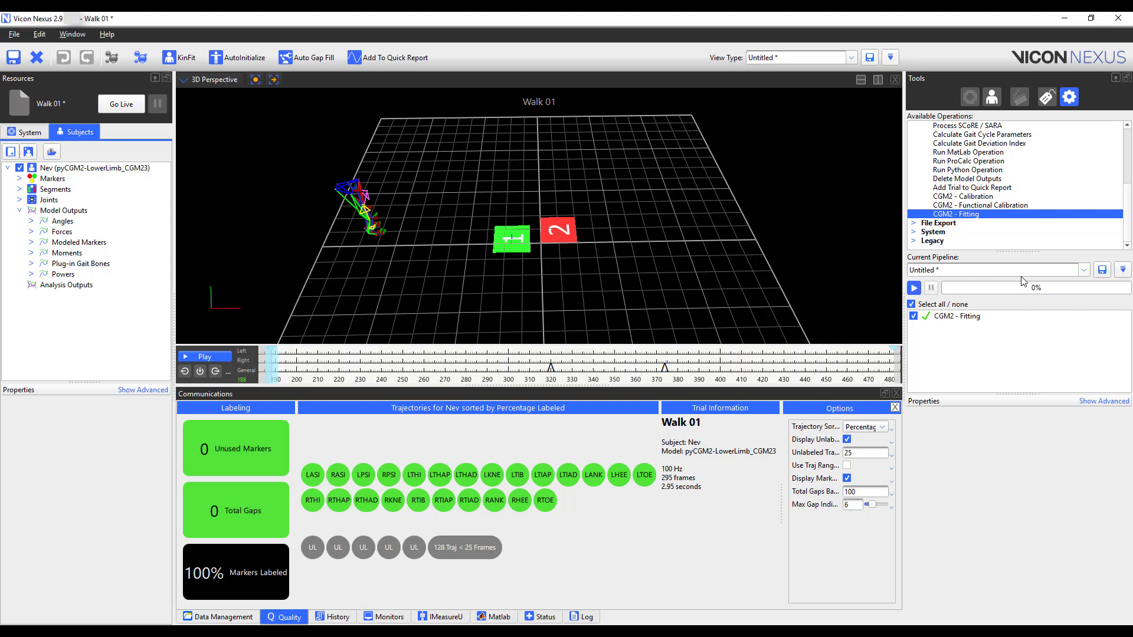
# Step: Run the Plug-in Gait Dynamic pipeline on Walk 01 without saving pipeline changes, then expand Angles
pyautogui.click(1083, 271)
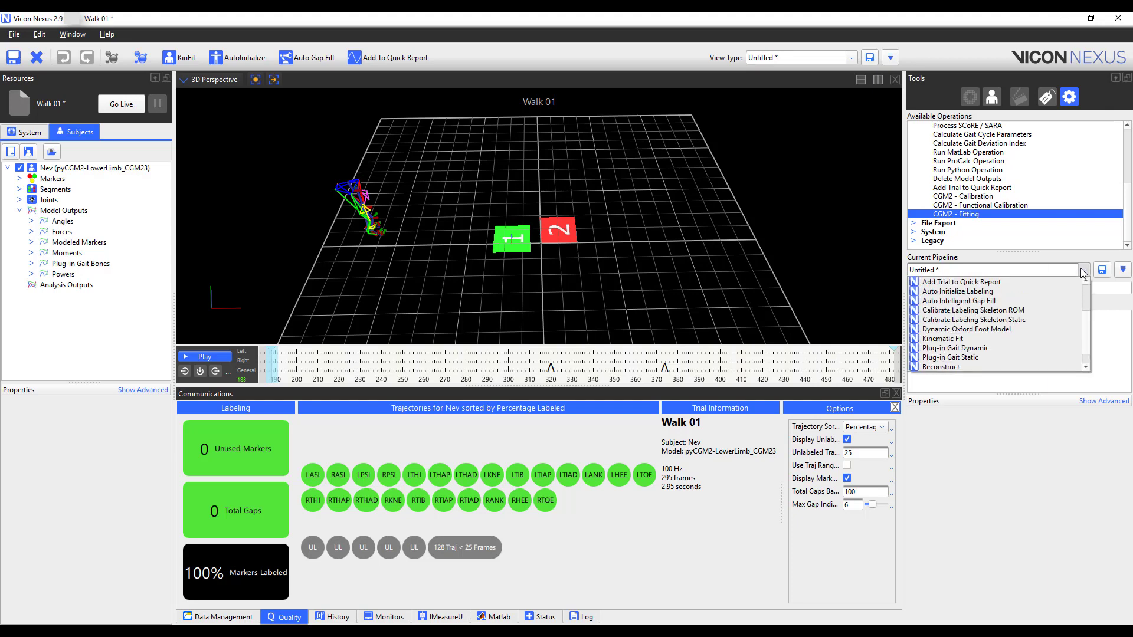
pyautogui.click(991, 349)
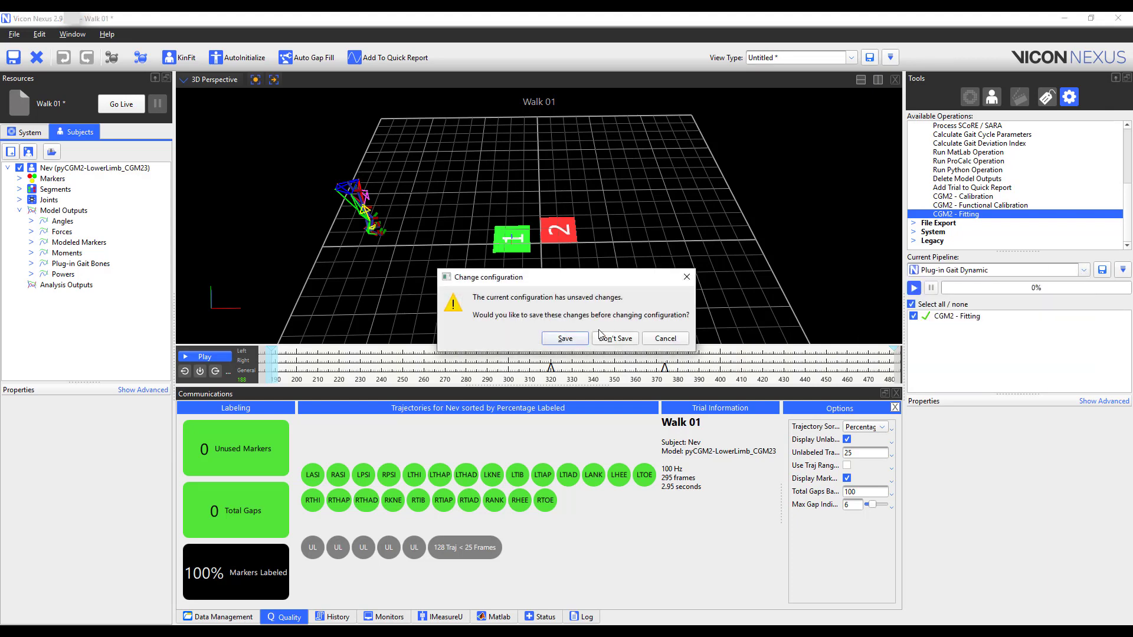
pyautogui.click(614, 340)
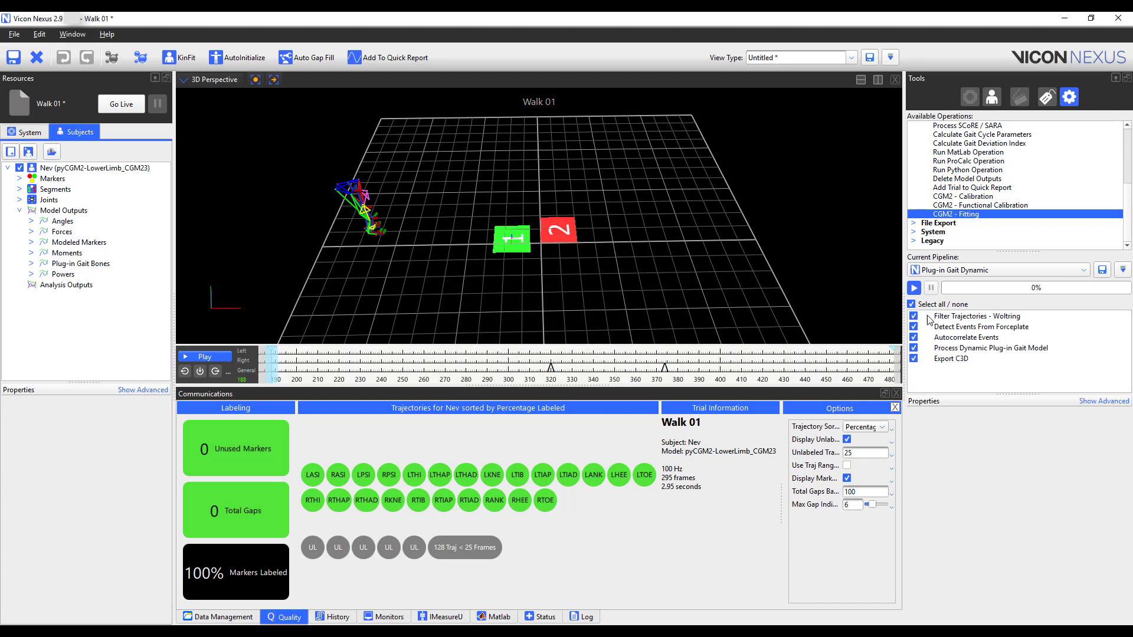
pyautogui.click(913, 288)
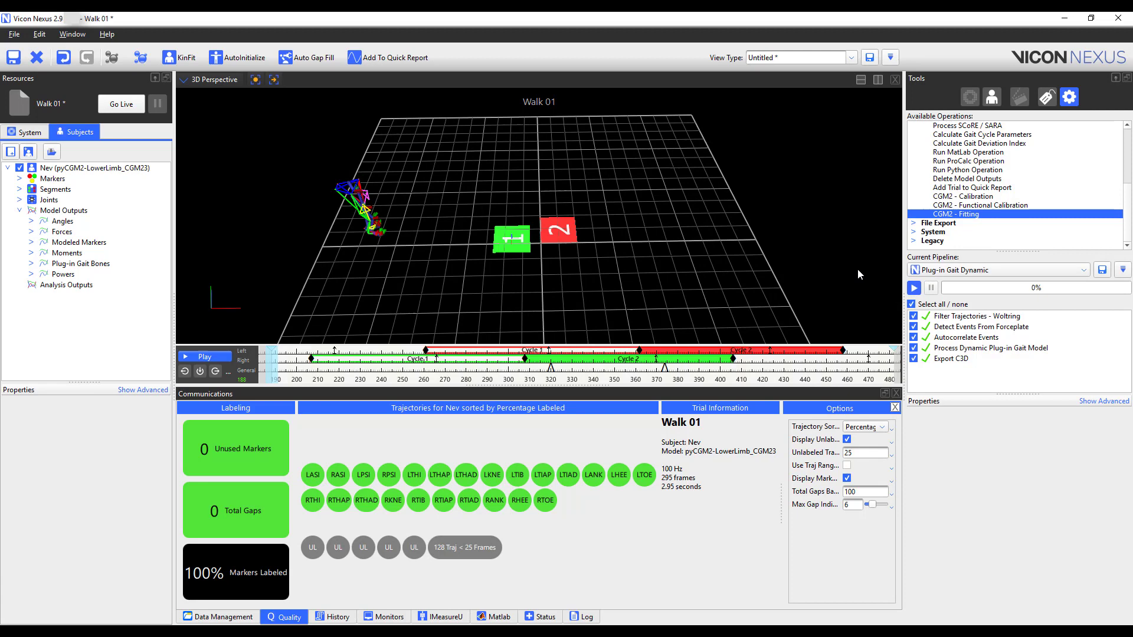
pyautogui.click(31, 221)
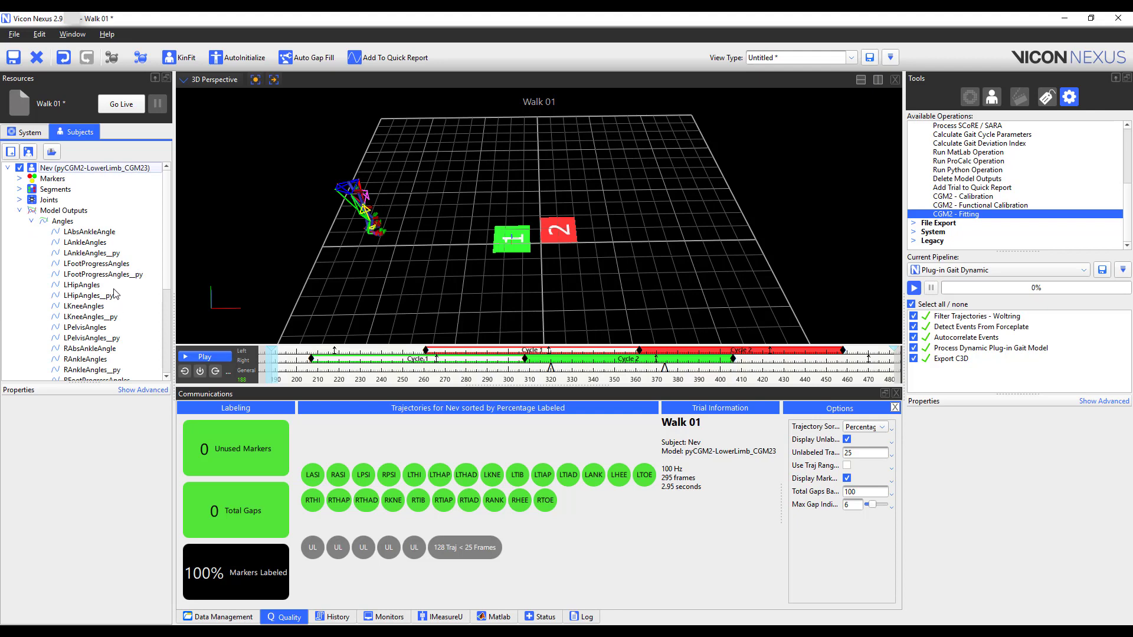
# Step: Plot LKneeAngles and LKneeAngles_py together in a new Graph pane beside the 3D view
pyautogui.moveTo(118, 319); pyautogui.dragTo(121, 307)
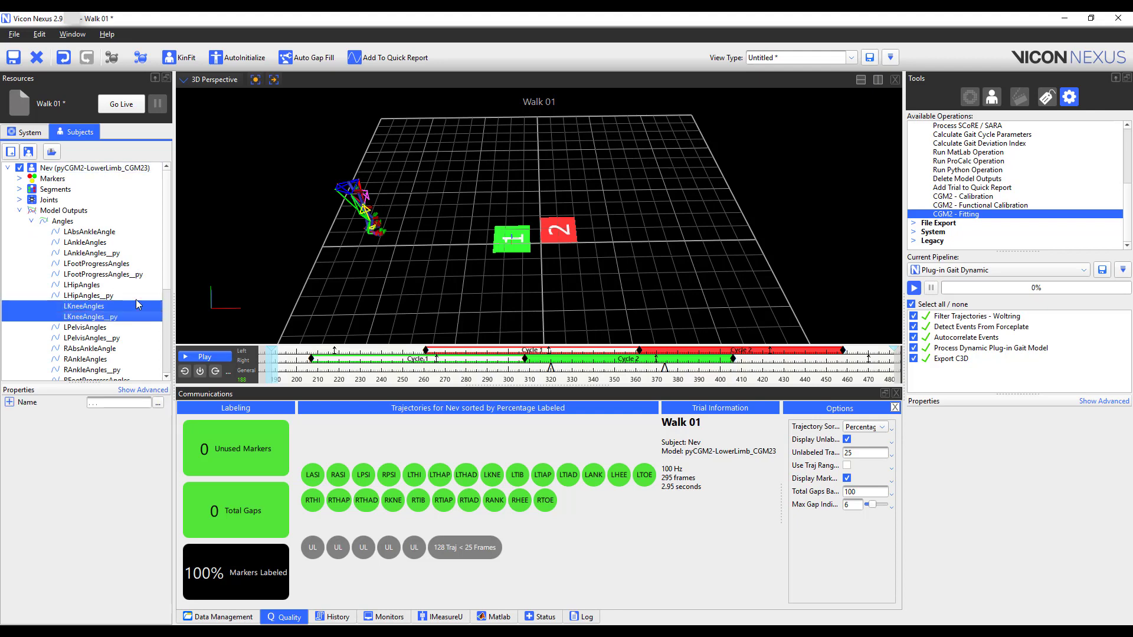
pyautogui.click(877, 79)
pyautogui.click(603, 83)
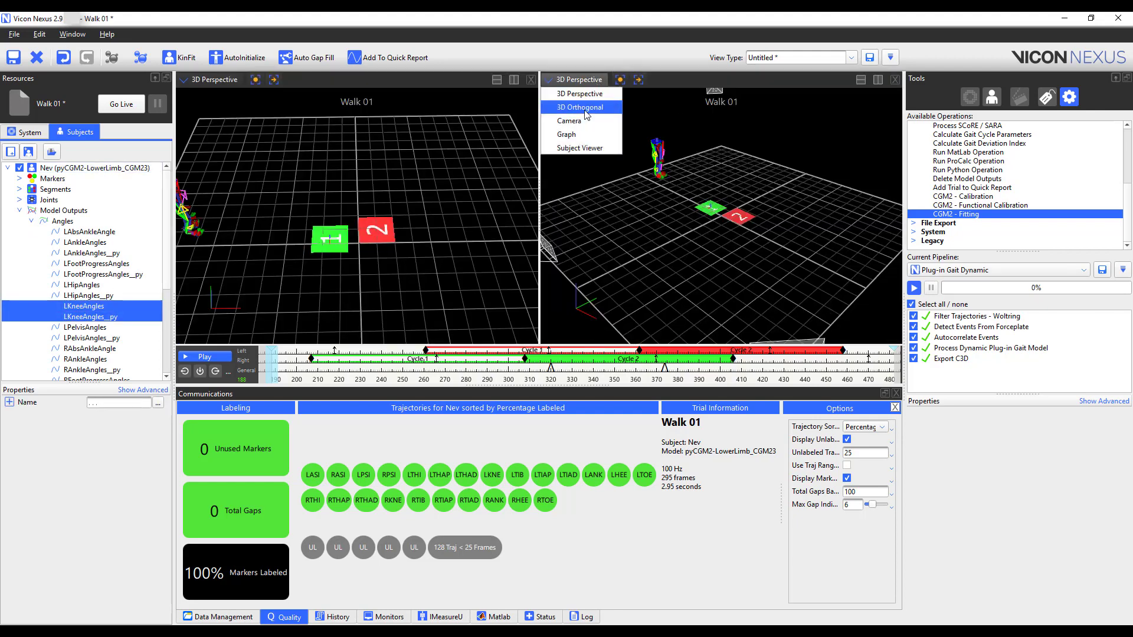
pyautogui.click(577, 144)
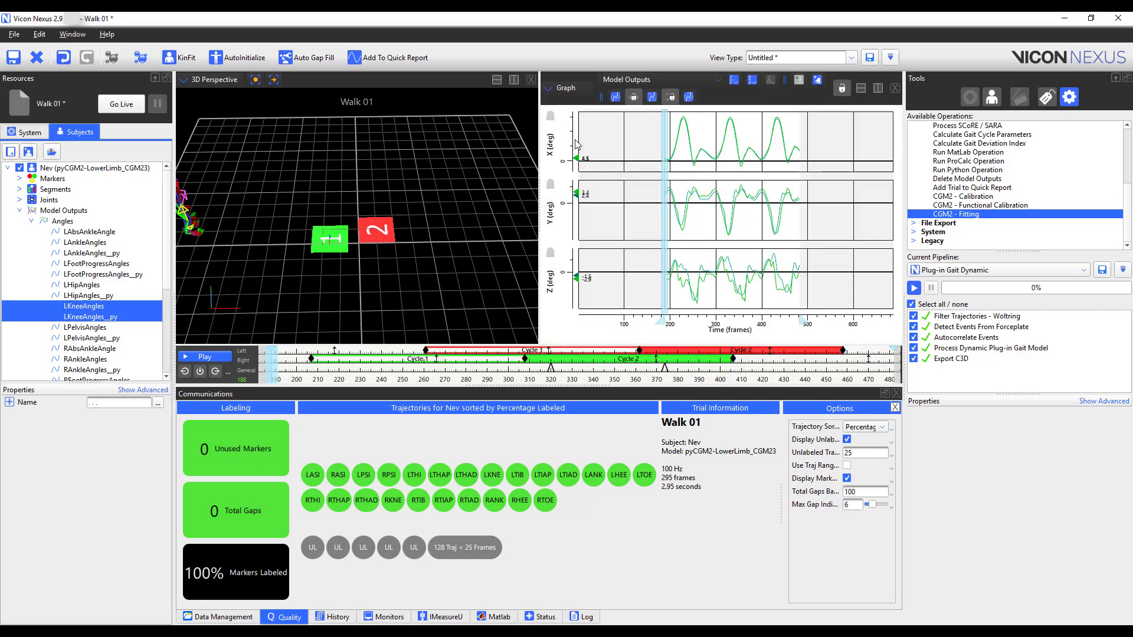